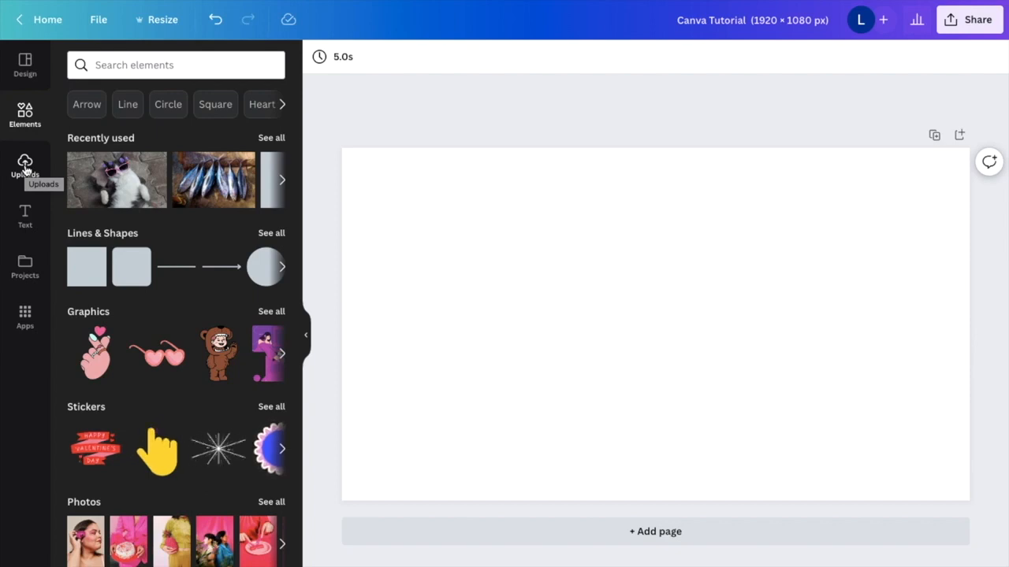
- Add the recently used cat-in-sunglasses photo so it fills most of the blank page
click(139, 188)
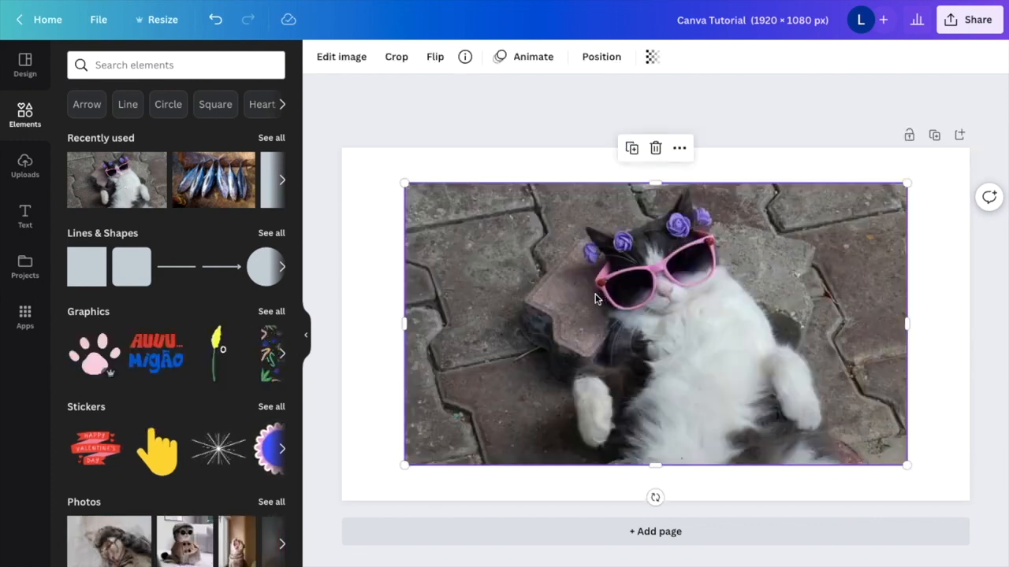
mouse_move(602, 298)
mouse_down()
mouse_move(591, 296)
mouse_move(600, 297)
mouse_up()
click(543, 167)
click(551, 241)
- Bring up Edit image effects for the cat photo and reach the Pixelate section
click(342, 57)
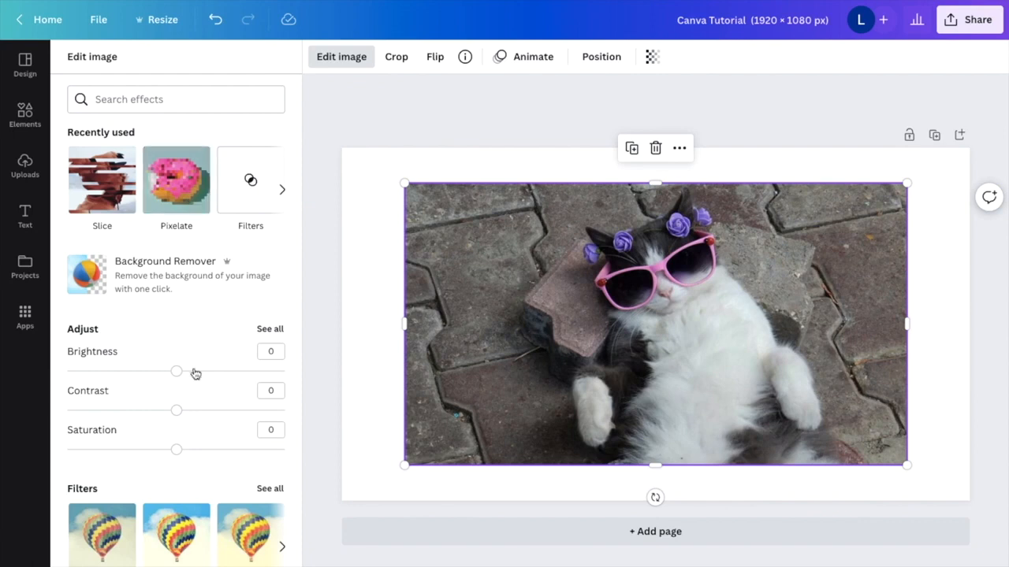
scroll(196, 372, down, 3)
scroll(196, 372, down, 3)
scroll(195, 372, down, 3)
scroll(195, 372, down, 4)
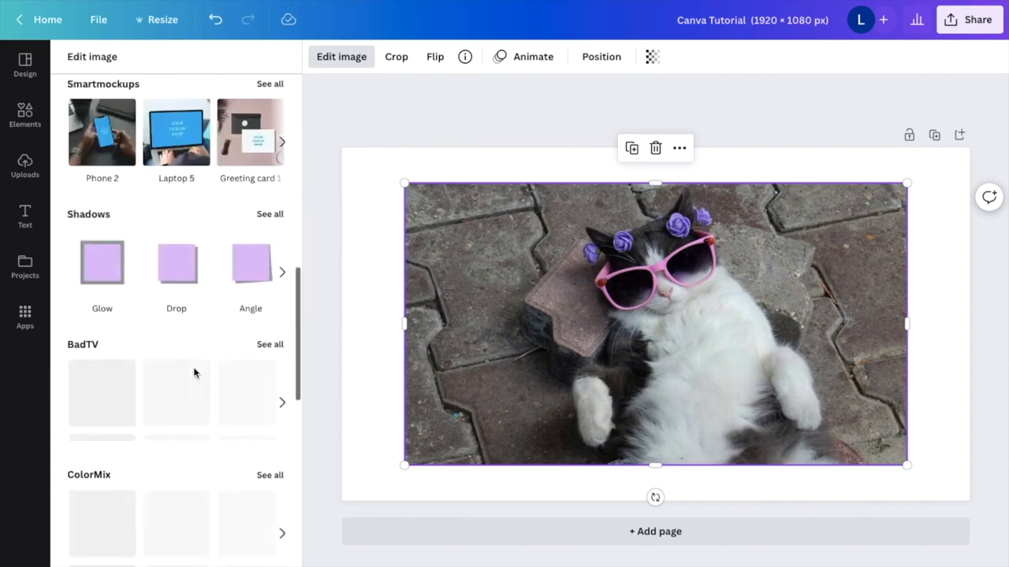
scroll(195, 372, down, 2)
scroll(196, 372, down, 2)
scroll(191, 230, down, 2)
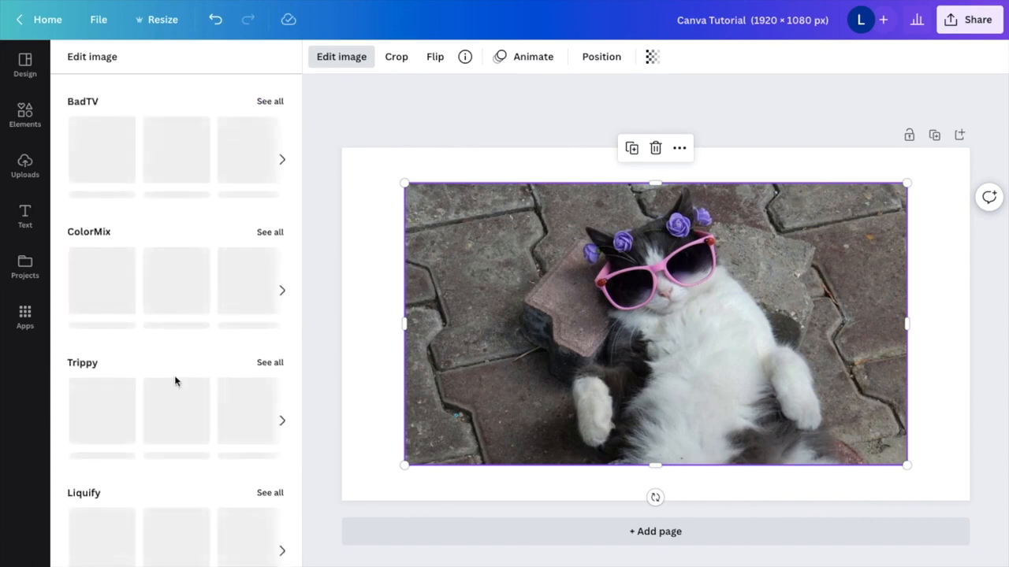
scroll(174, 375, down, 3)
scroll(174, 376, down, 2)
scroll(175, 380, down, 1)
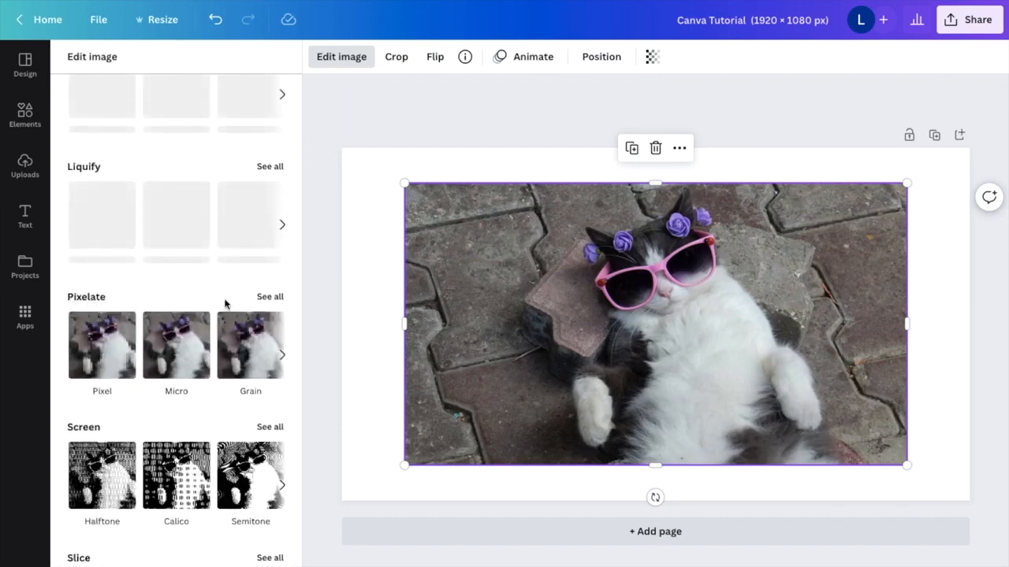
- Apply the Pixelate 'Pixel' variant, turning the cat photo into blocky squares at 50/50
click(270, 296)
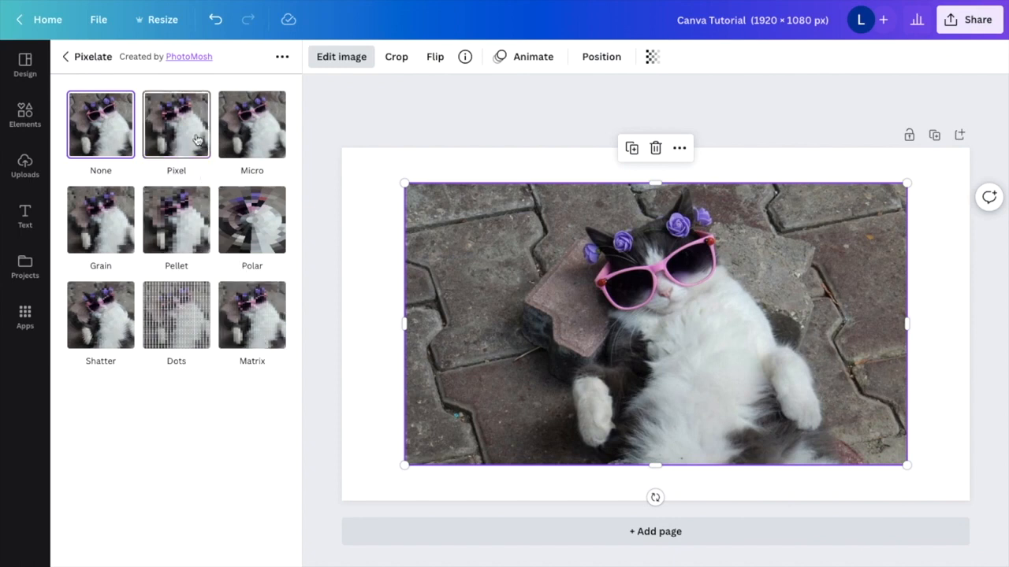
click(190, 142)
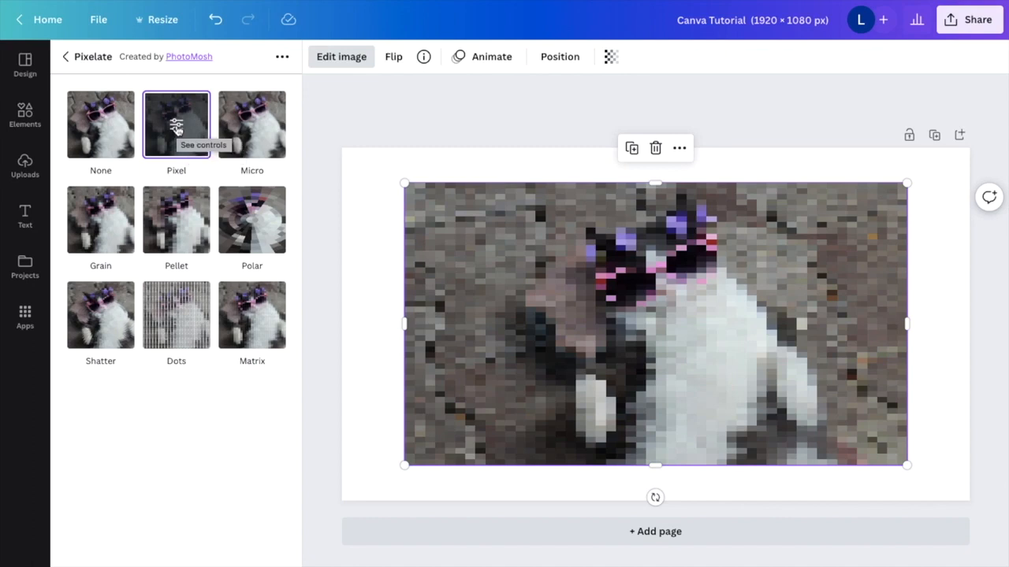
click(176, 126)
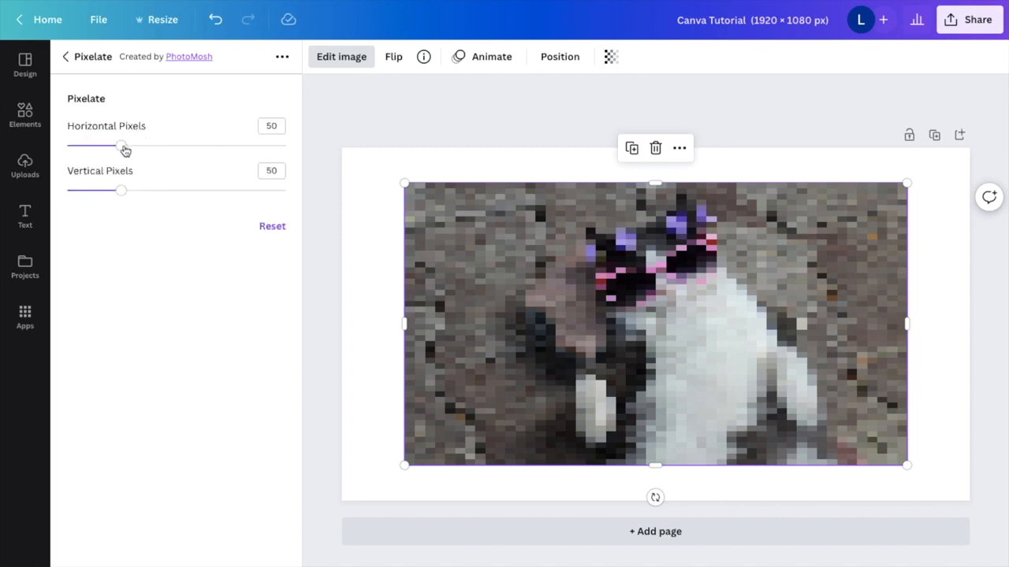
- Drag the Pixel sliders to 77 horizontal pixels and a lower vertical pixel count
mouse_move(121, 146)
mouse_down()
mouse_move(97, 148)
mouse_move(224, 148)
mouse_move(174, 148)
mouse_up()
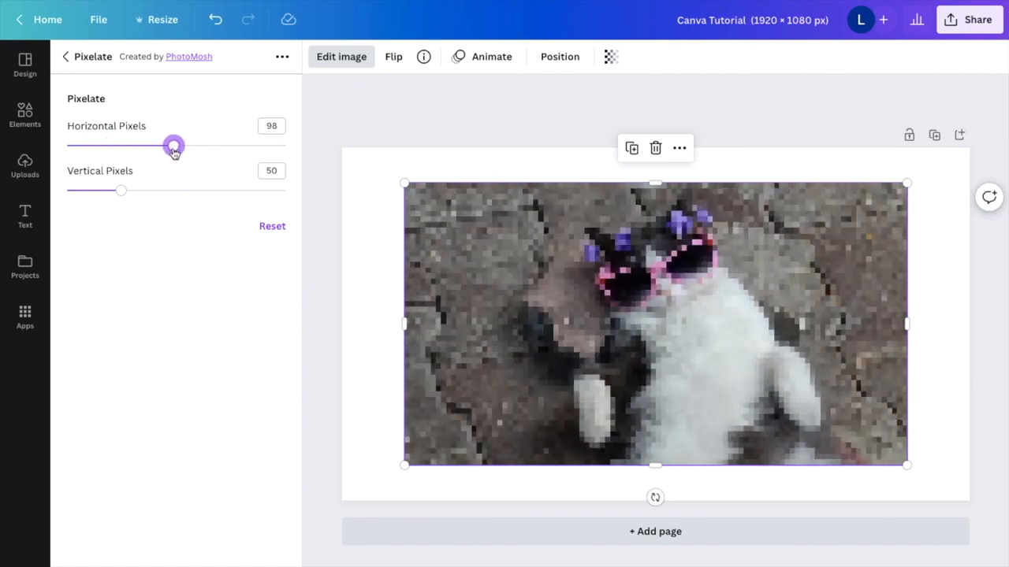
drag(174, 148, 151, 147)
mouse_move(123, 191)
mouse_down()
mouse_move(202, 192)
mouse_move(103, 192)
mouse_up()
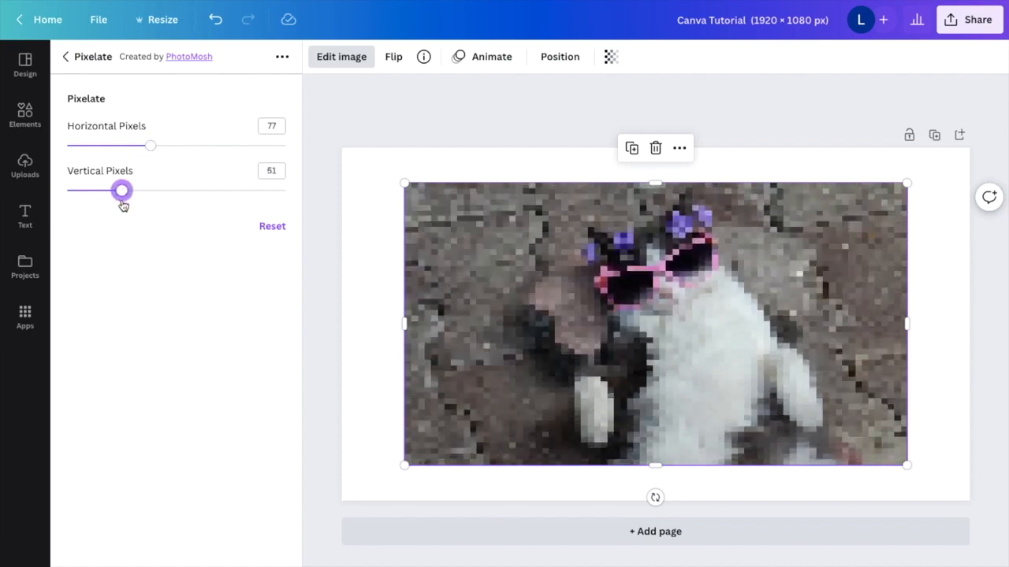